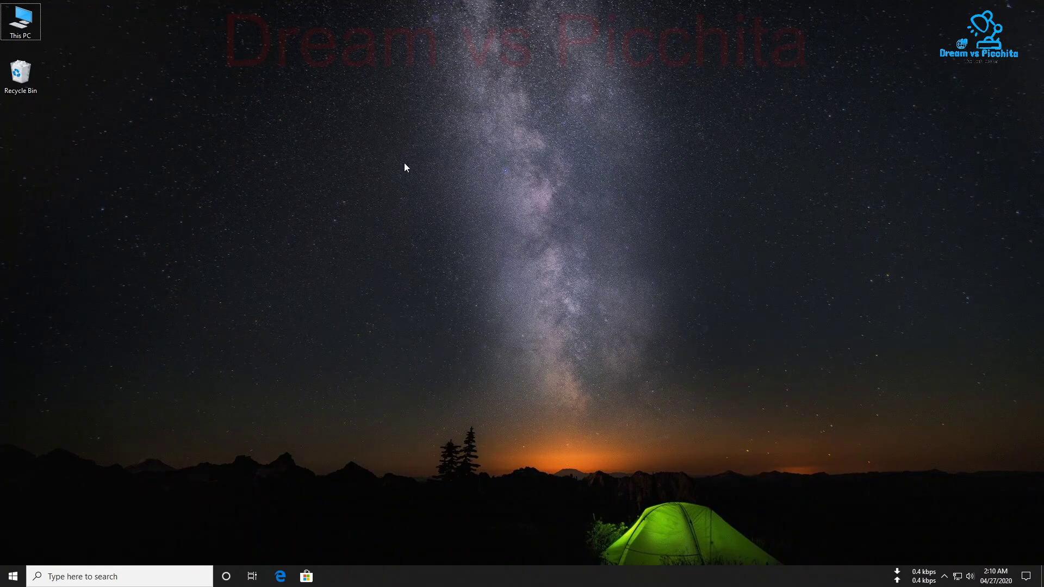
# Open the Themes page of the desktop's personalization settings to review the installed themes
pyautogui.rightClick(333, 134)
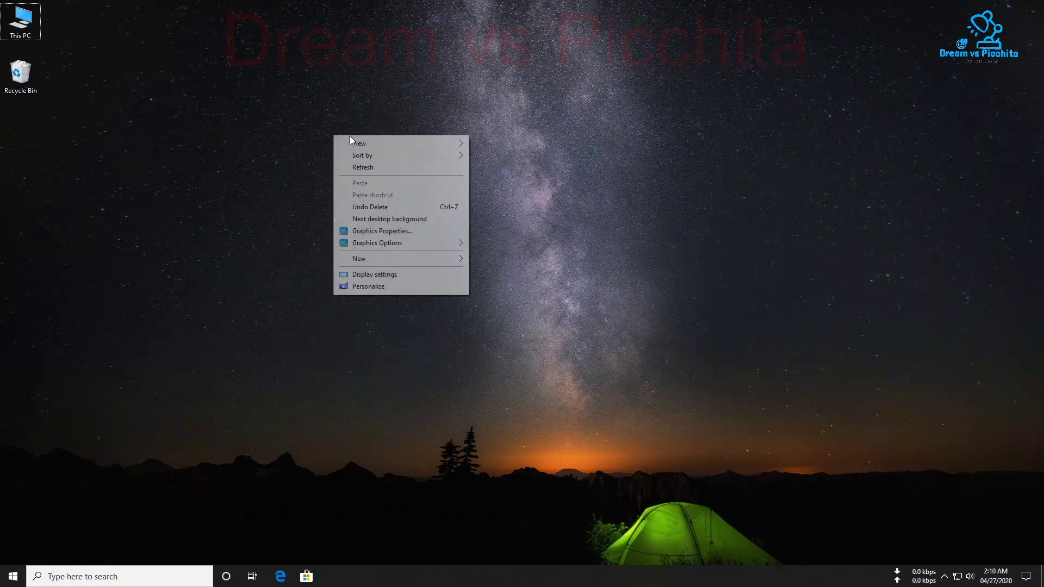
pyautogui.click(369, 287)
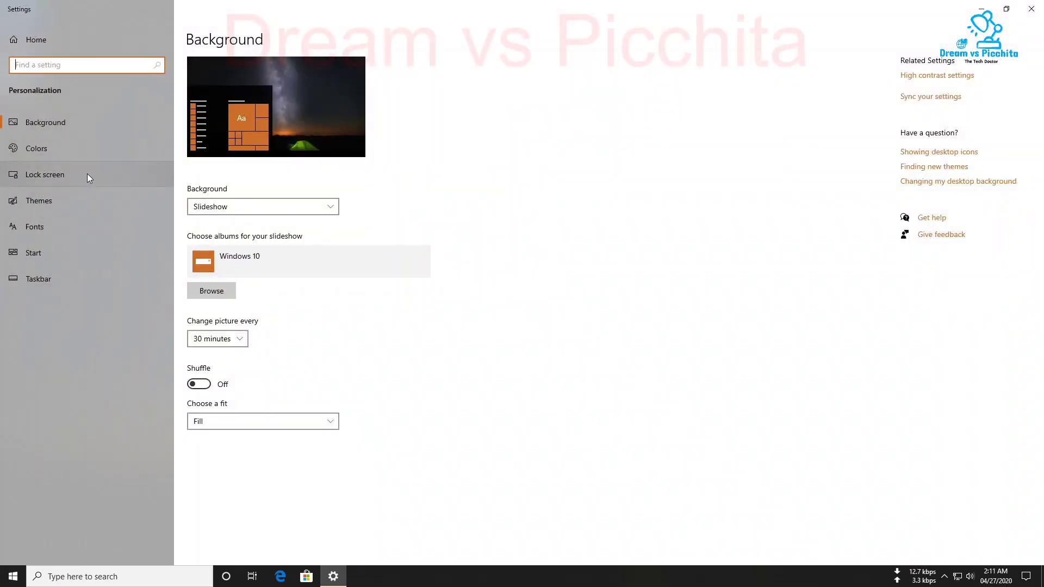
pyautogui.click(90, 206)
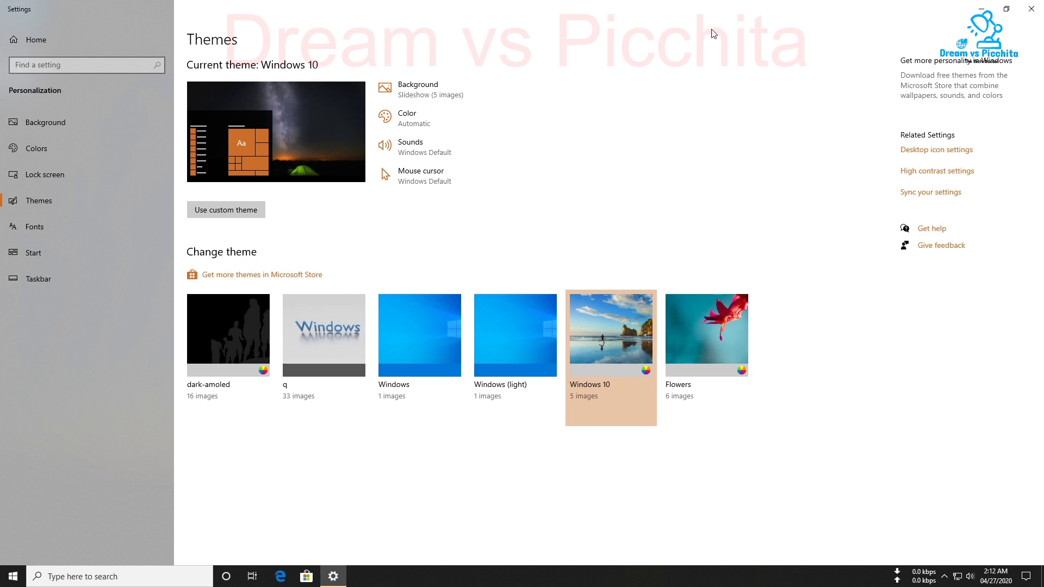
# Close the Settings window and refresh the desktop
pyautogui.doubleClick(690, 5)
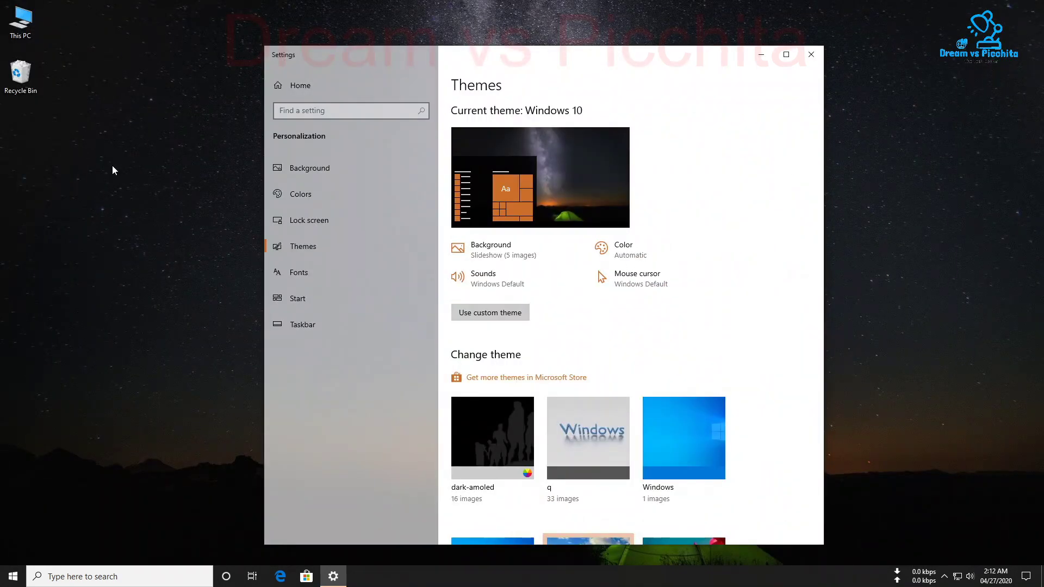
pyautogui.moveTo(528, 64); pyautogui.dragTo(615, 66)
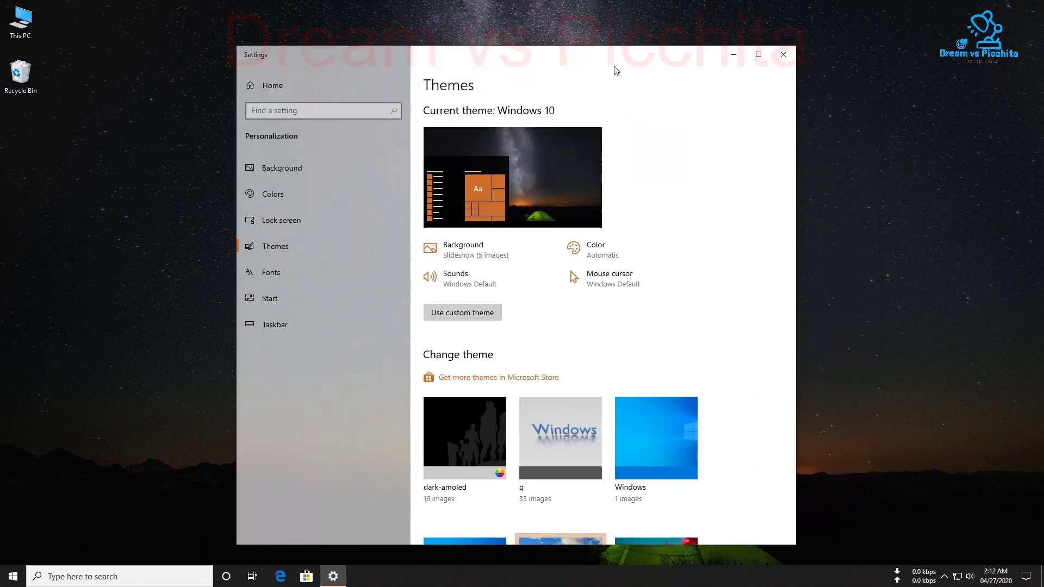
pyautogui.click(784, 54)
pyautogui.rightClick(371, 60)
pyautogui.click(417, 97)
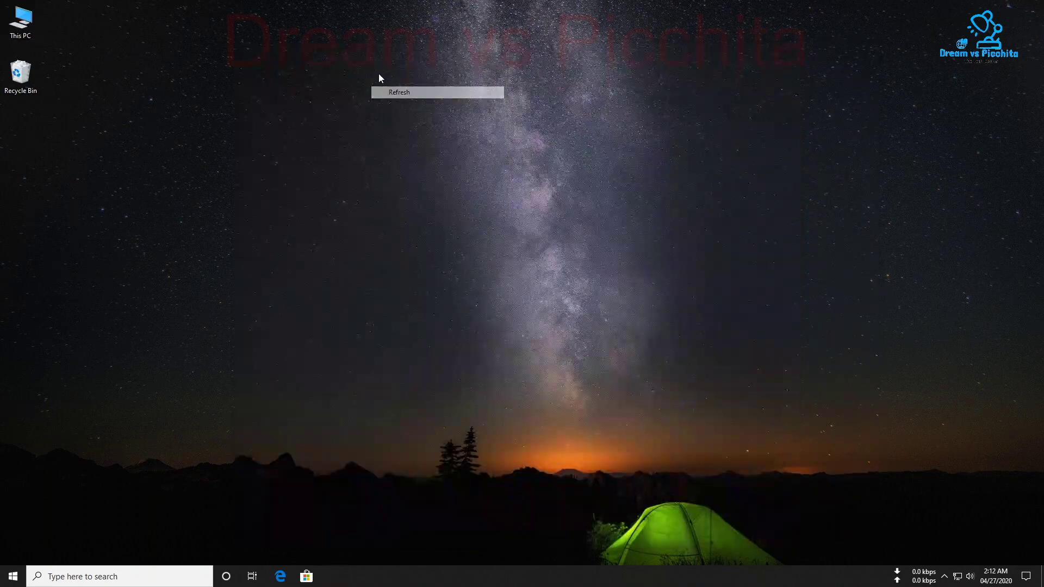
pyautogui.rightClick(379, 74)
pyautogui.click(412, 106)
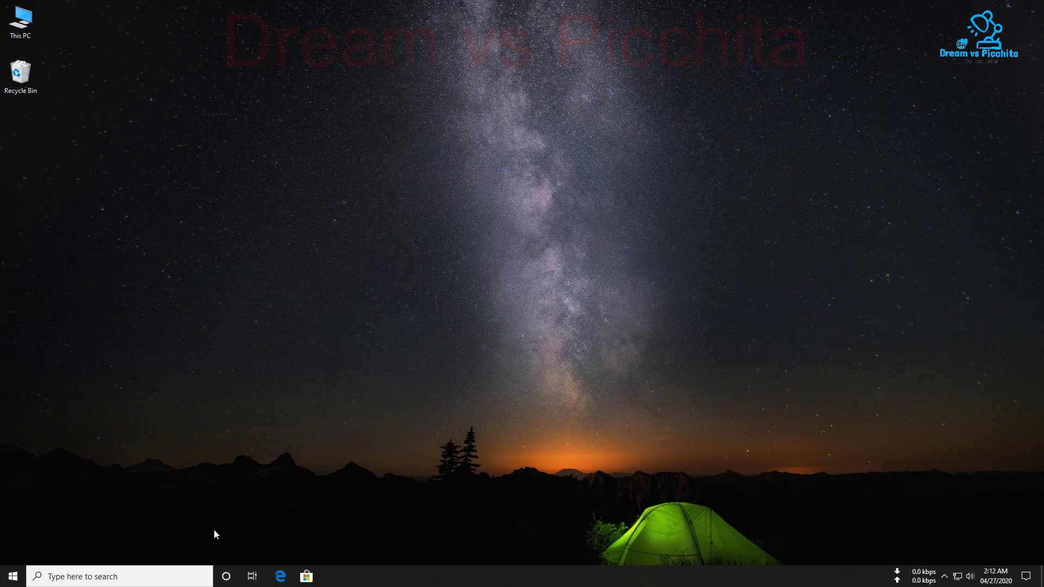
# Search Google in Chrome for "windows10 themes" and open the themepack.me Windows 10 Themes result
pyautogui.click(13, 576)
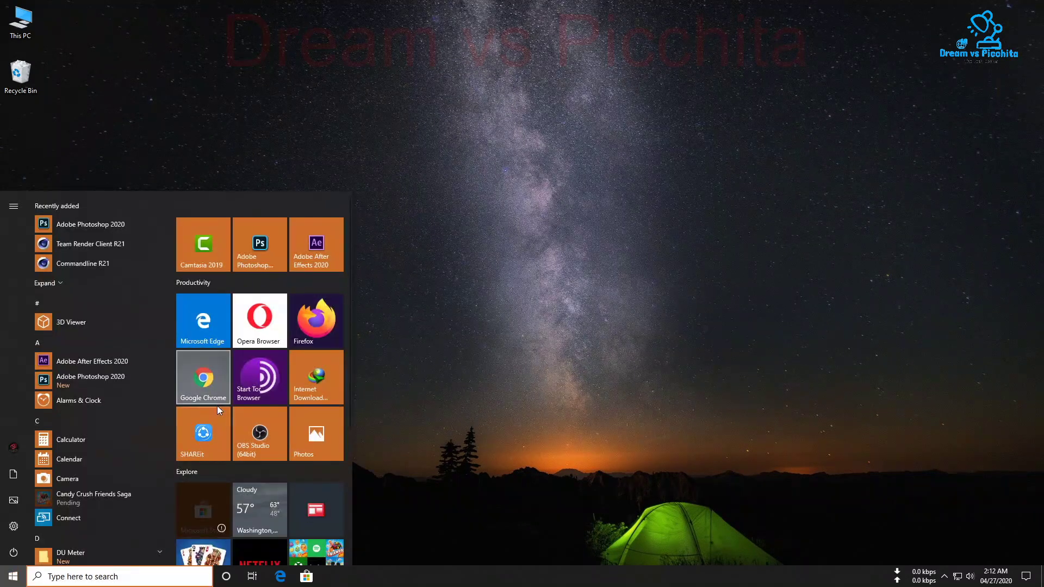
pyautogui.click(208, 382)
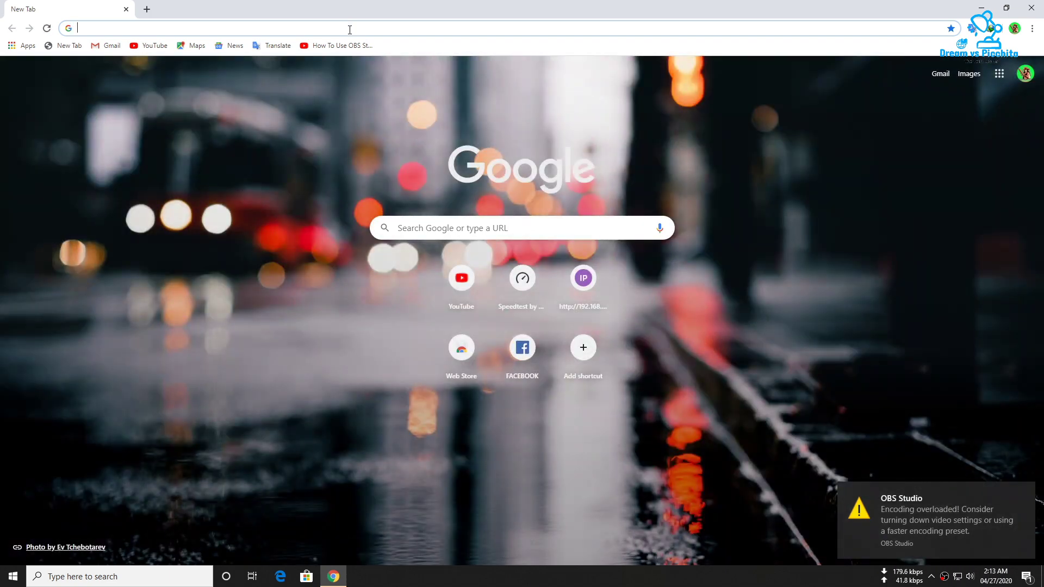
pyautogui.write('windo')
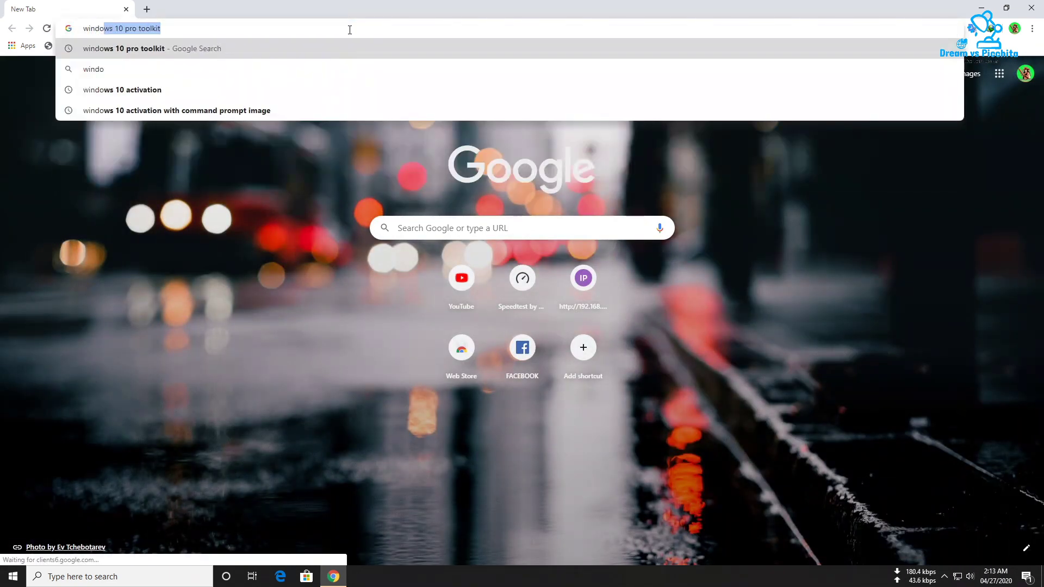
pyautogui.write('ws1')
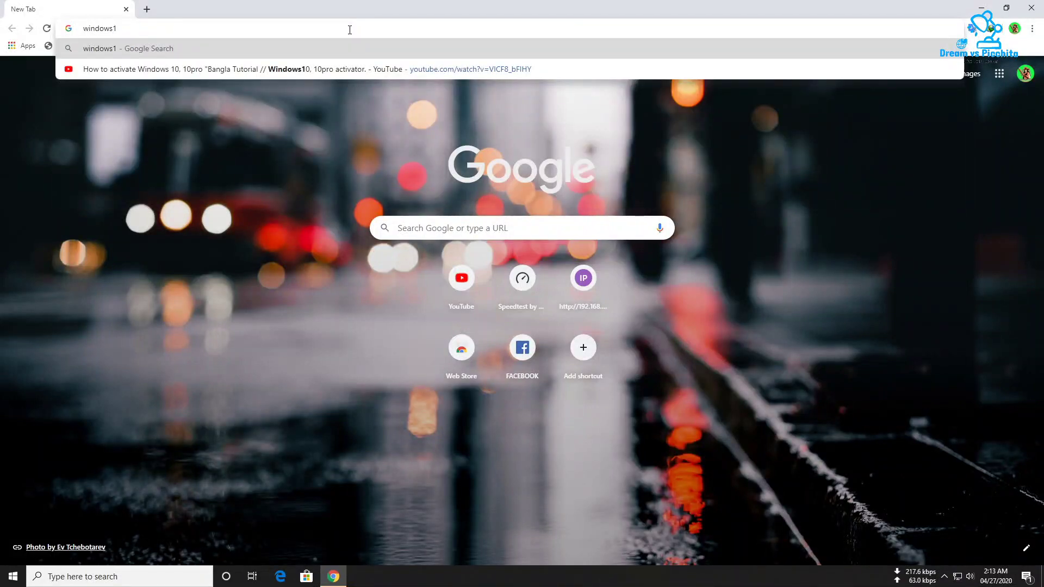
pyautogui.write('0 th')
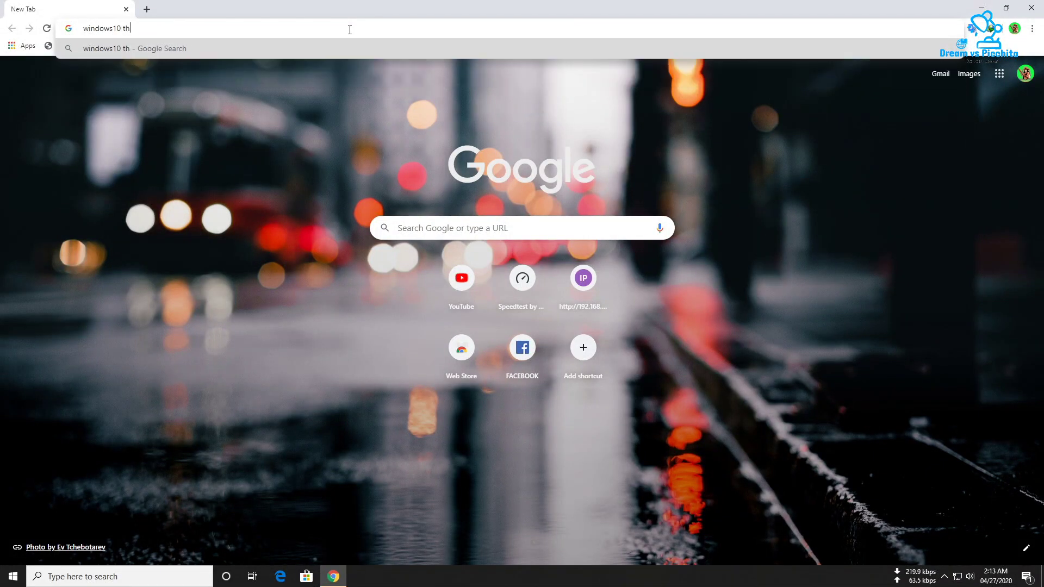
pyautogui.write('emes')
pyautogui.press('Return')
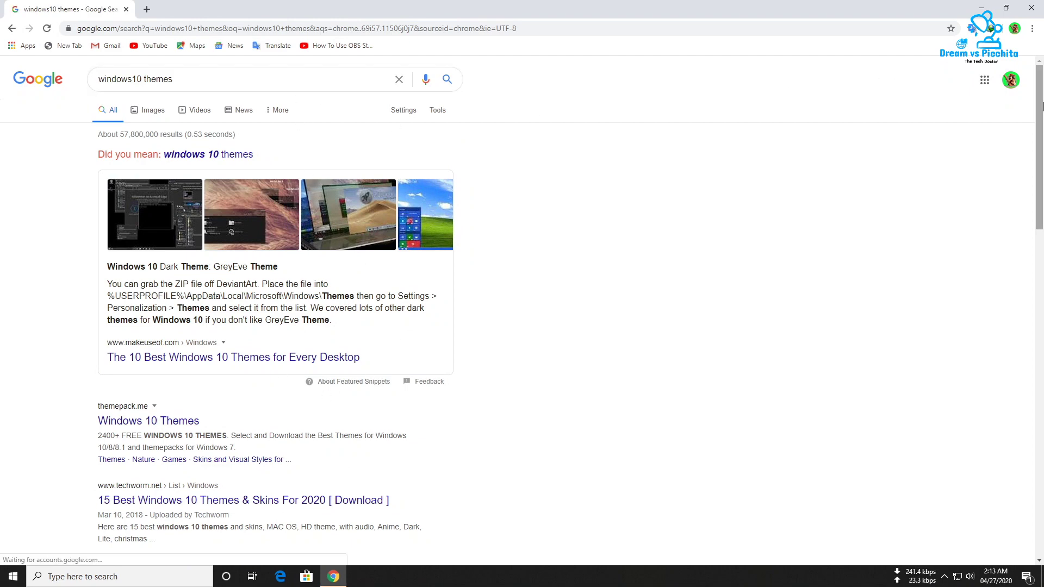
pyautogui.moveTo(1040, 105); pyautogui.dragTo(1042, 182)
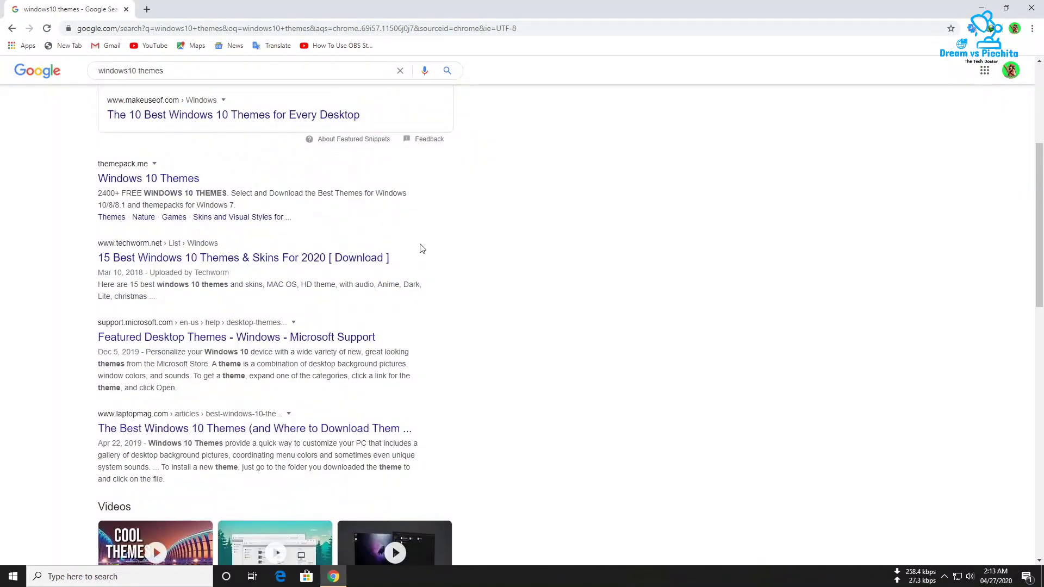
pyautogui.click(178, 179)
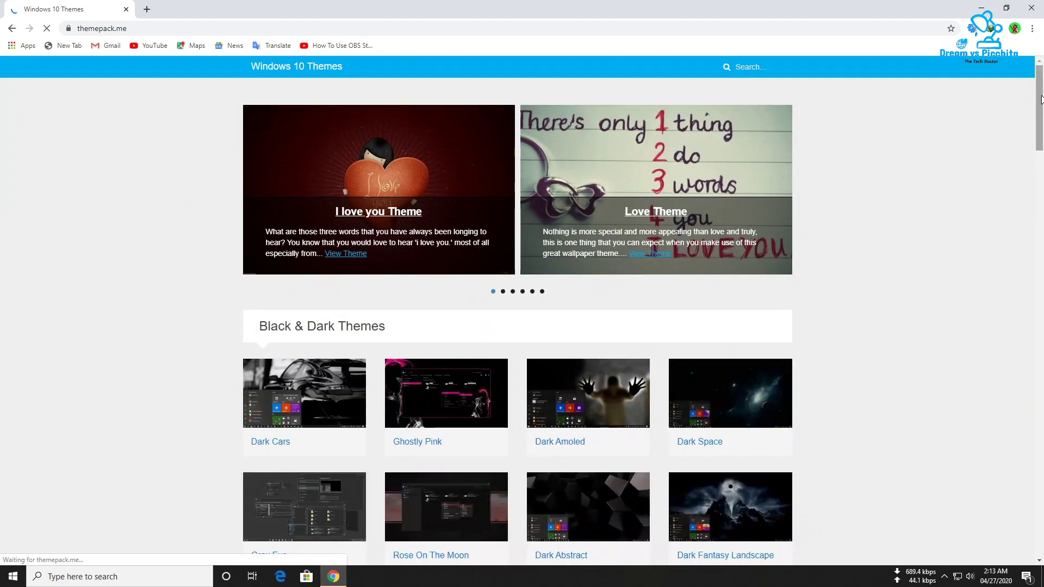
# Browse the theme categories on the themepack.me home page, from dark and anime themes to landscapes, games and panoramic themes
pyautogui.scroll(-5, 1040, 99)
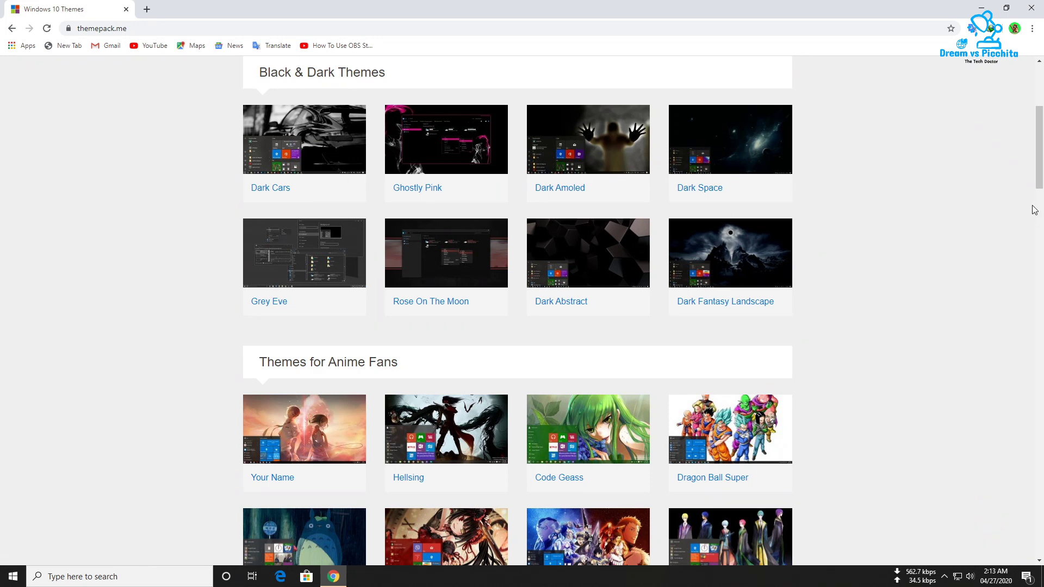
pyautogui.moveTo(1042, 170)
pyautogui.mouseDown()
pyautogui.moveTo(1042, 129)
pyautogui.moveTo(1042, 157)
pyautogui.mouseUp()
pyautogui.scroll(-2, 1042, 156)
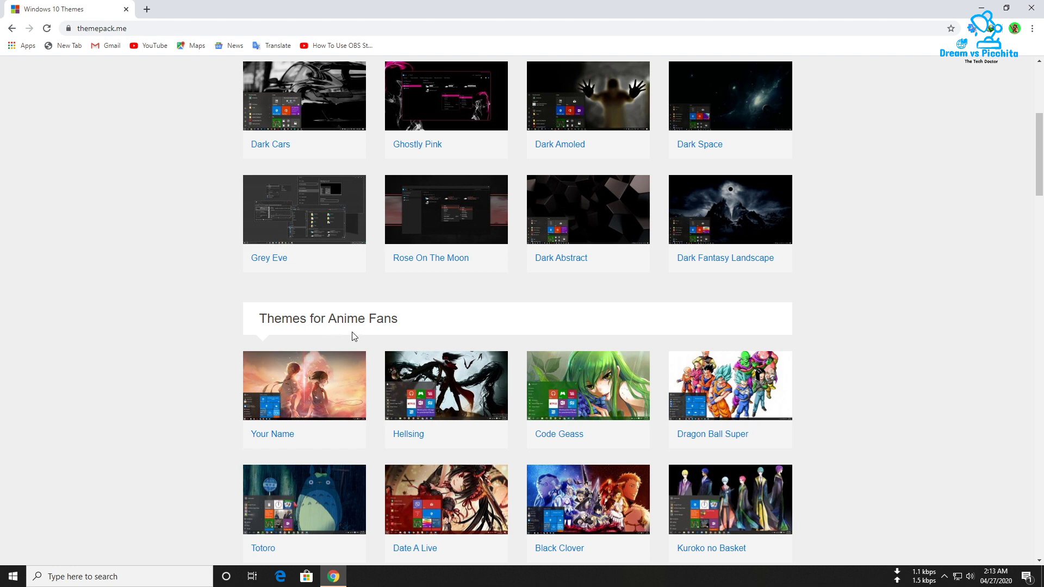
pyautogui.moveTo(1041, 143); pyautogui.dragTo(1041, 183)
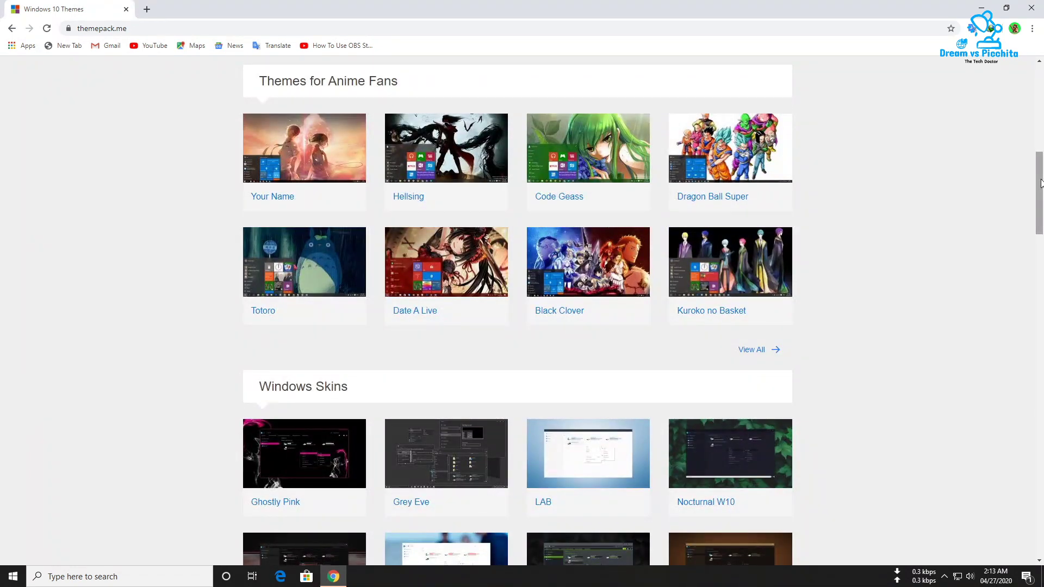
pyautogui.scroll(-2, 319, 347)
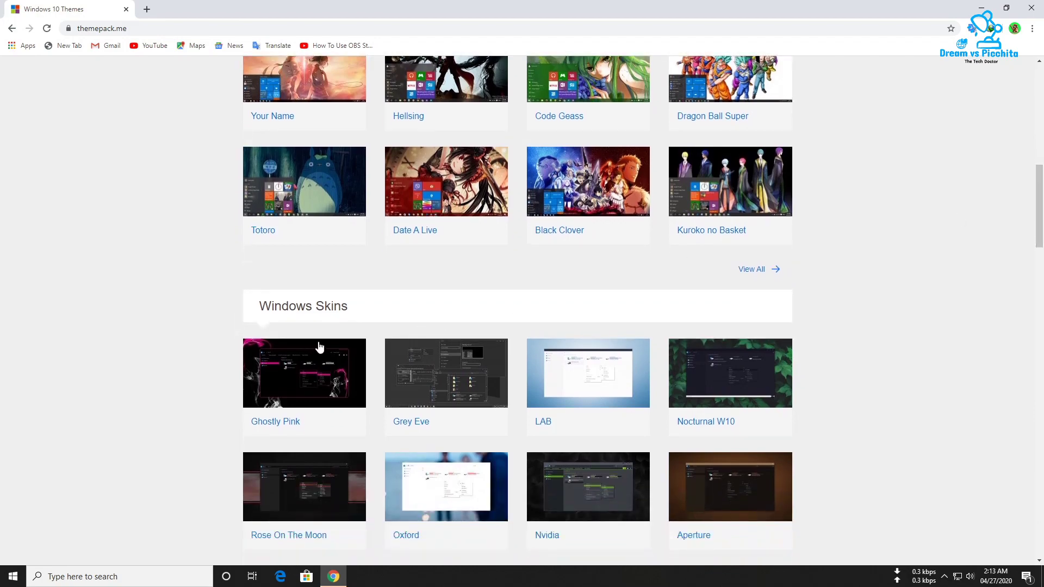
pyautogui.scroll(-6, 1038, 239)
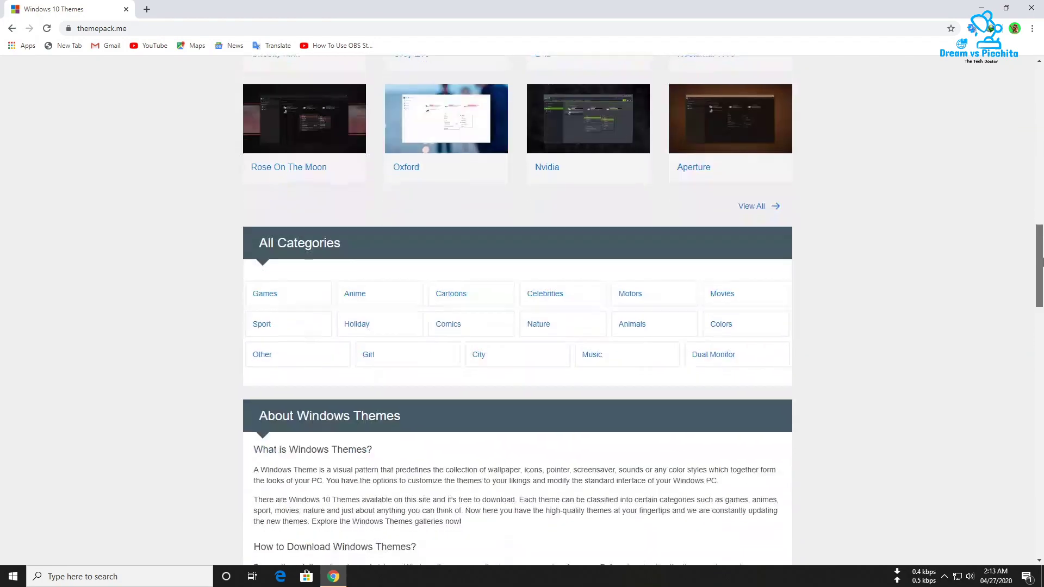
pyautogui.moveTo(1043, 263); pyautogui.dragTo(1043, 437)
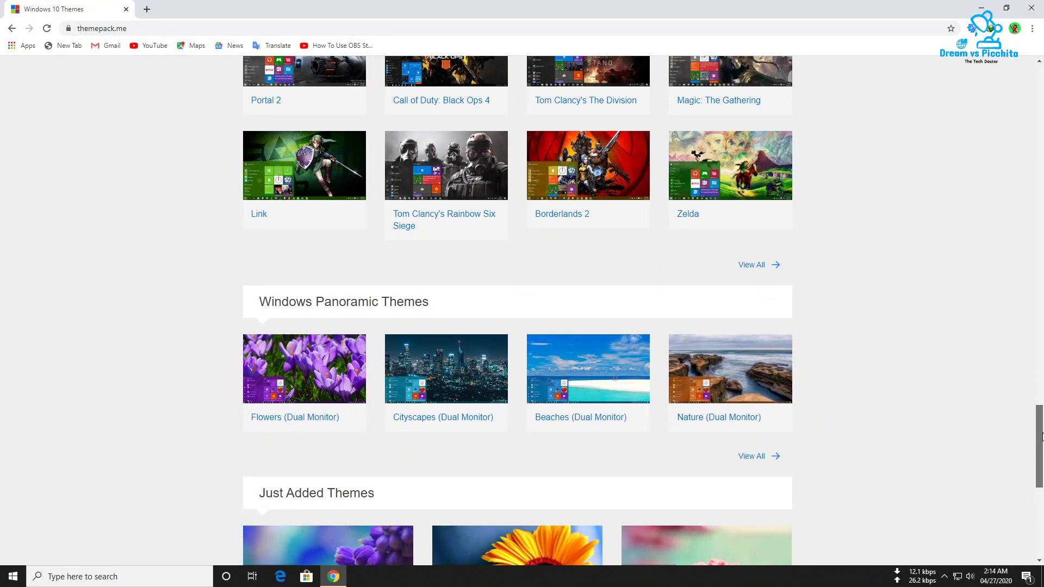
pyautogui.moveTo(1043, 436); pyautogui.dragTo(1043, 499)
pyautogui.moveTo(1043, 447); pyautogui.dragTo(1043, 364)
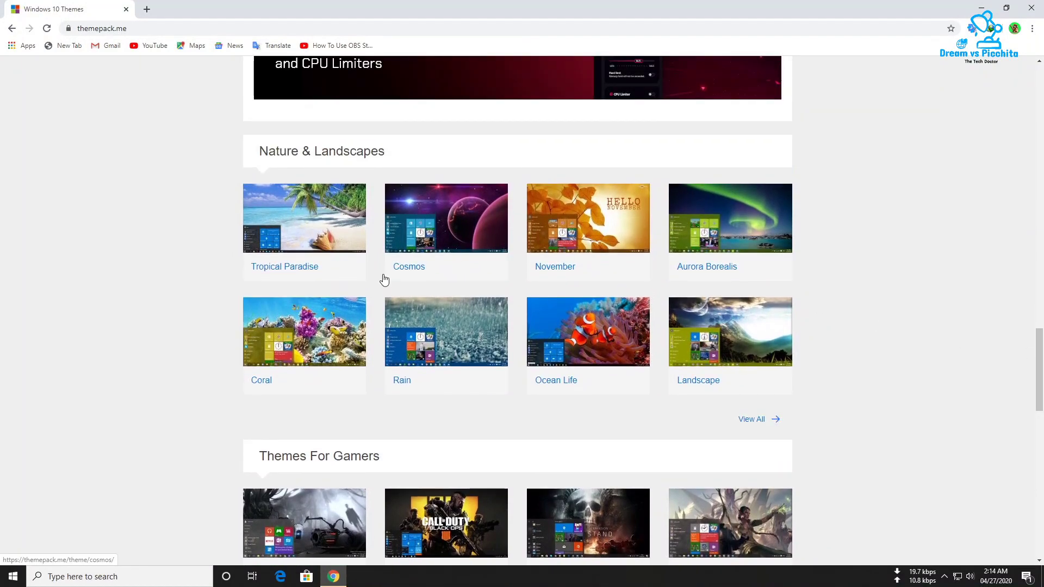
# Open the Tropical Paradise theme under Nature & Landscapes and download tropical-paradise.deskthemepack for Windows 10 / 8 / 8.1
pyautogui.click(312, 217)
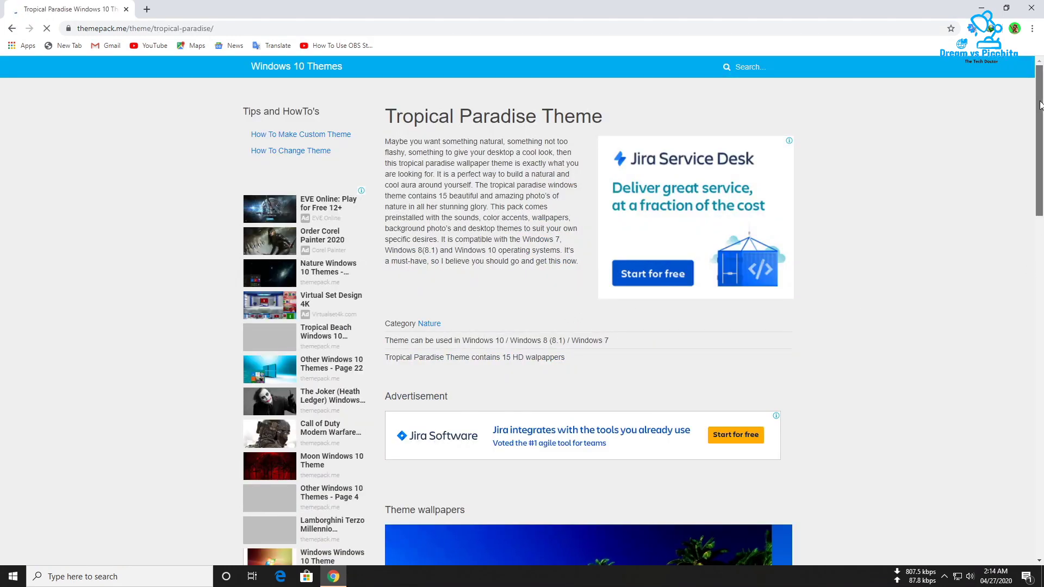
pyautogui.moveTo(1040, 104); pyautogui.dragTo(1043, 305)
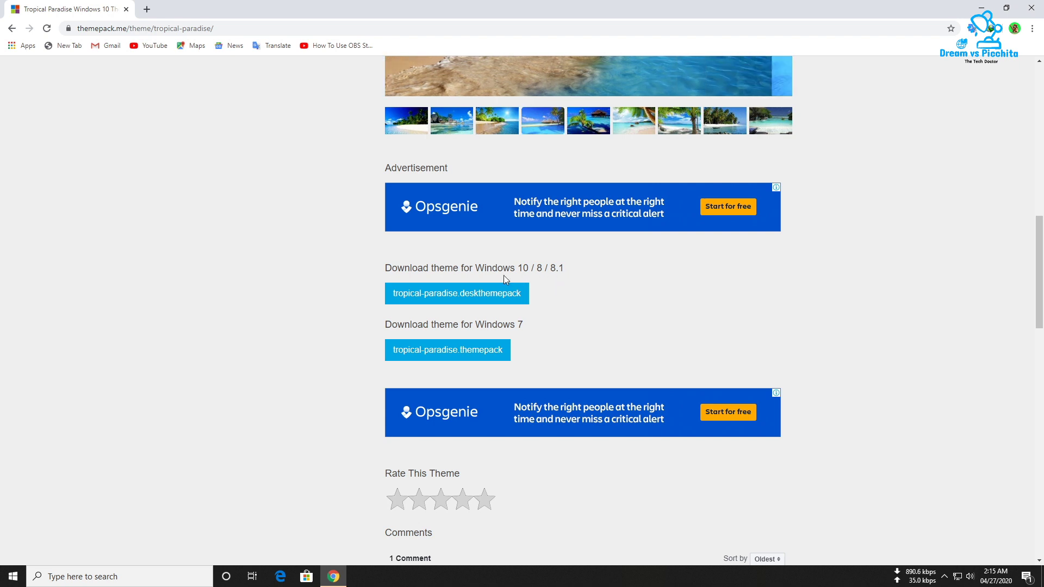
pyautogui.click(465, 296)
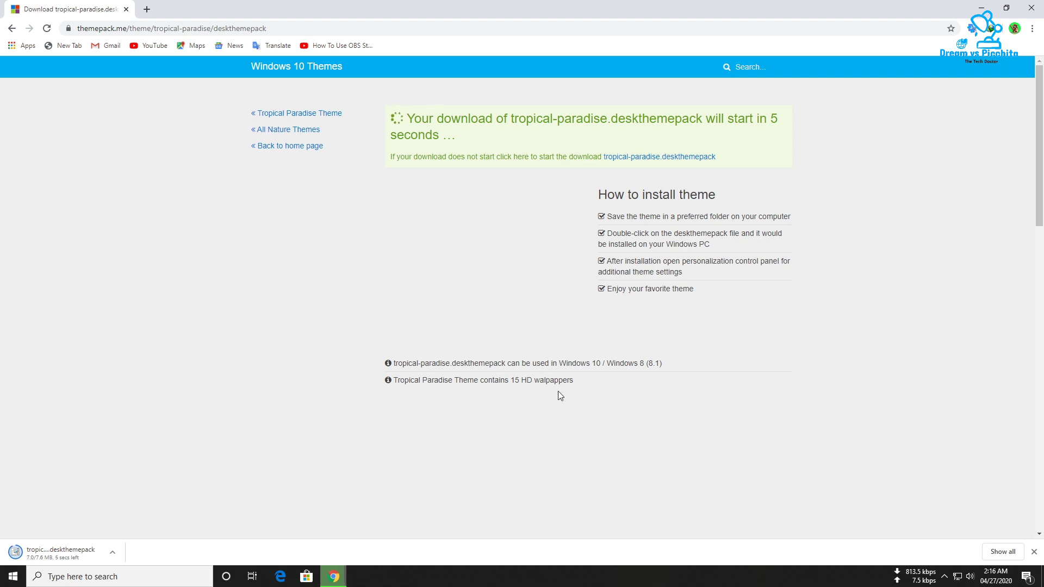
# Open the downloaded tropical-paradise.deskthemepack file to apply the theme, and close the browser
pyautogui.moveTo(455, 11); pyautogui.dragTo(438, 37)
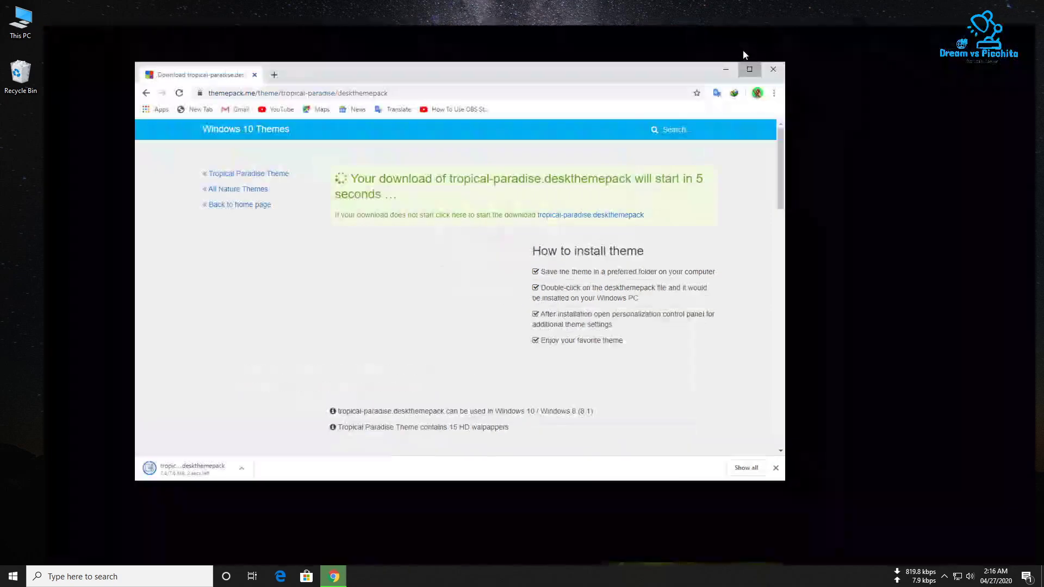
pyautogui.click(743, 53)
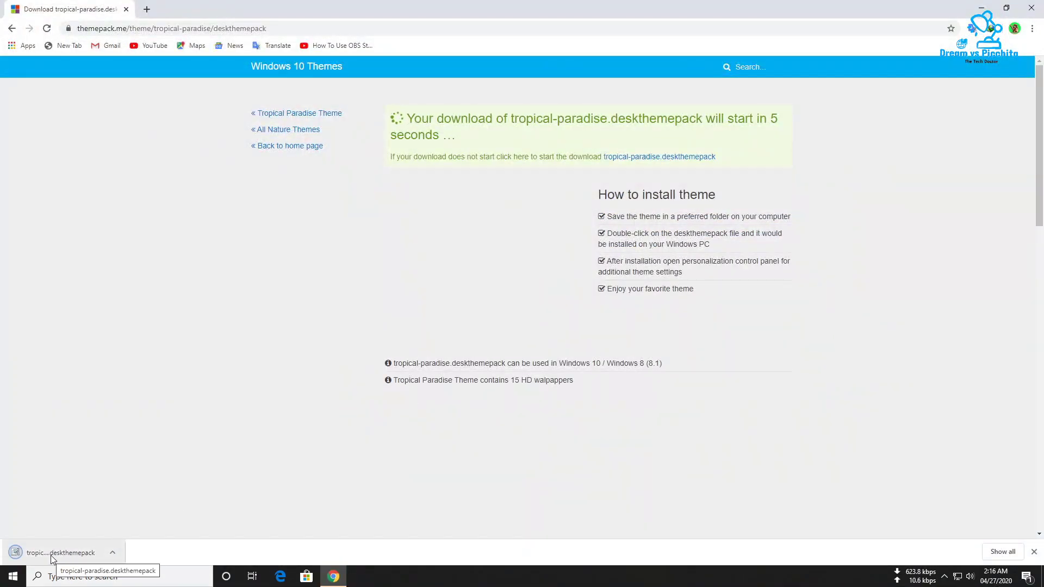
pyautogui.click(112, 553)
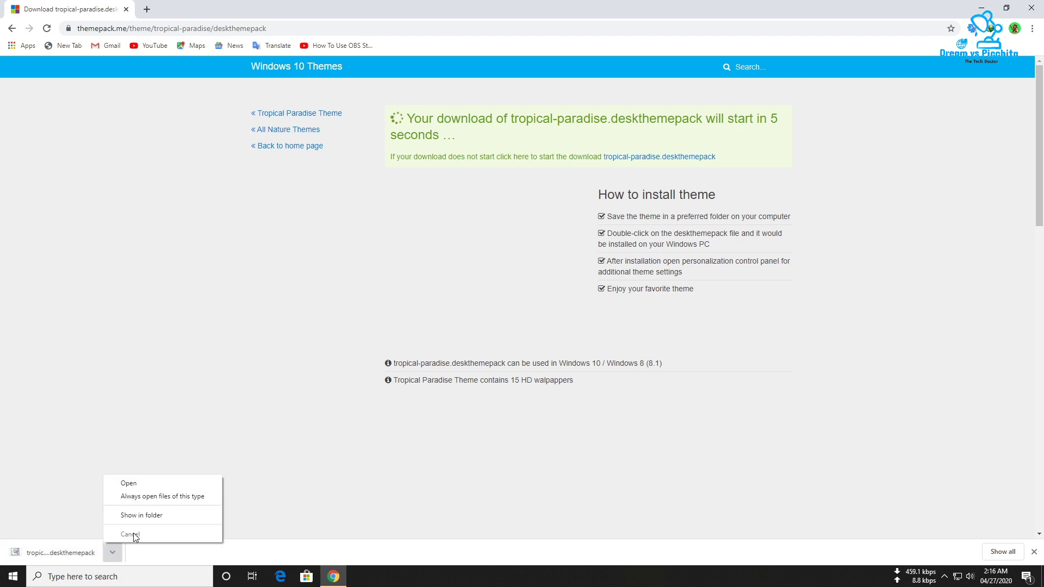
pyautogui.click(140, 484)
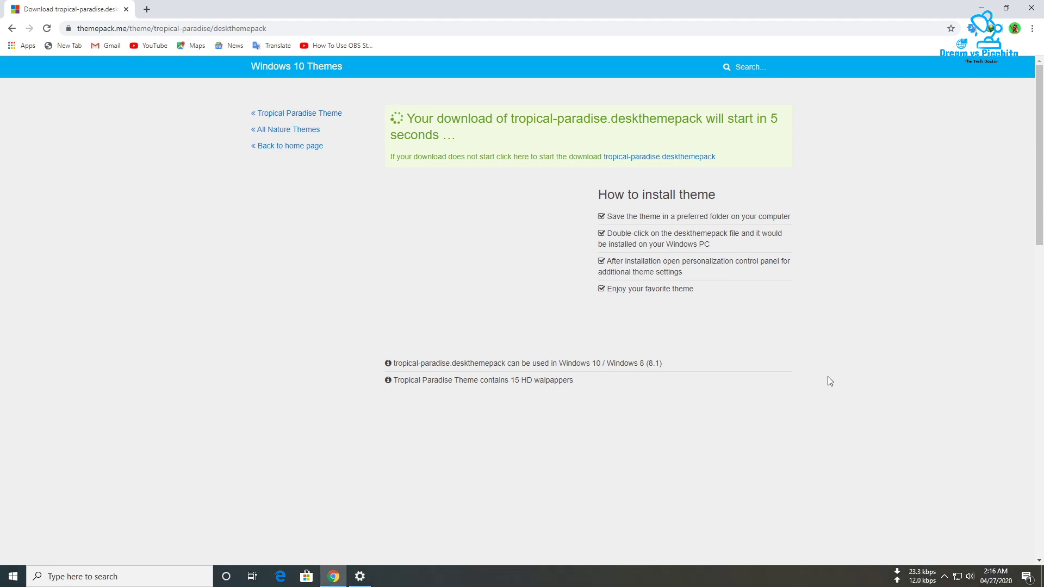
pyautogui.moveTo(870, 11); pyautogui.dragTo(645, 145)
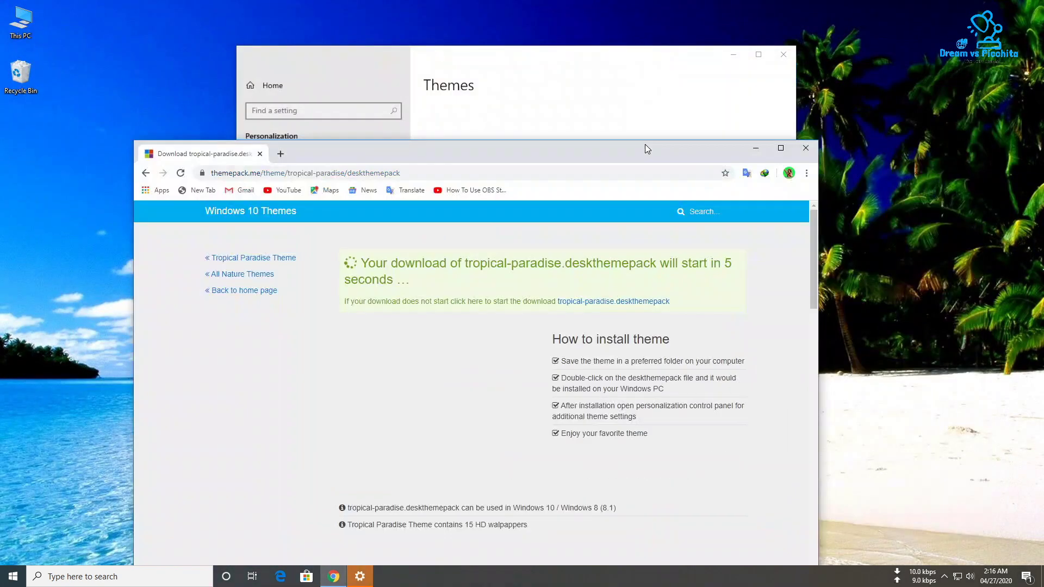
pyautogui.click(807, 147)
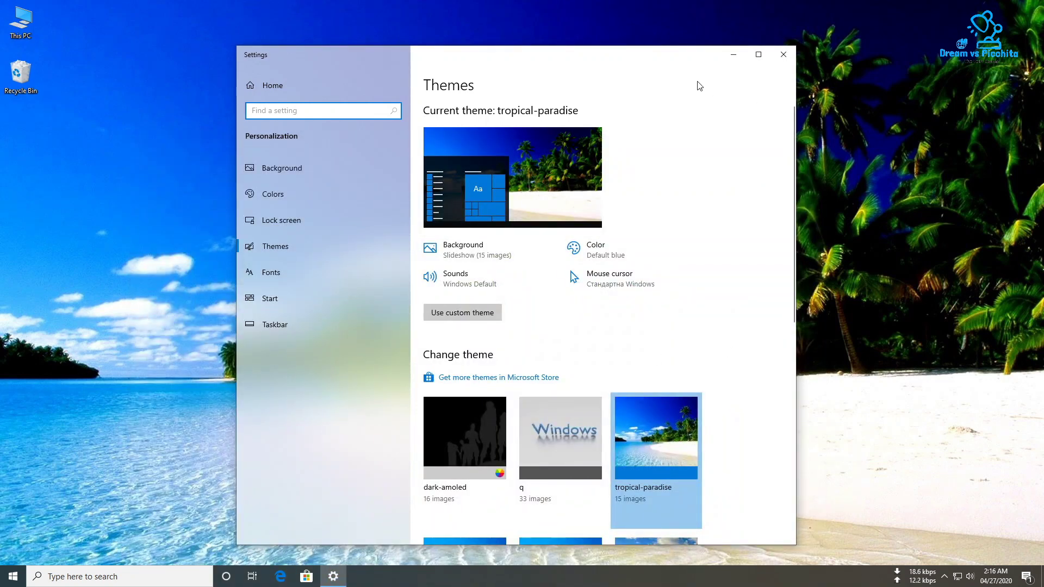
# Move the Settings window off the middle of the desktop and switch to the theme's next desktop background
pyautogui.moveTo(676, 56); pyautogui.dragTo(568, 37)
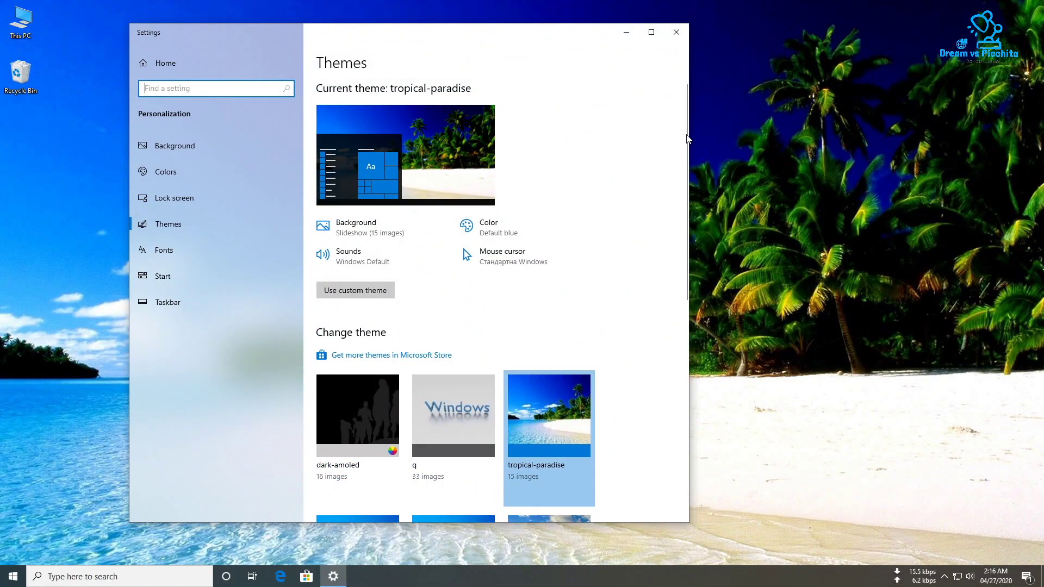
pyautogui.moveTo(686, 135); pyautogui.dragTo(694, 201)
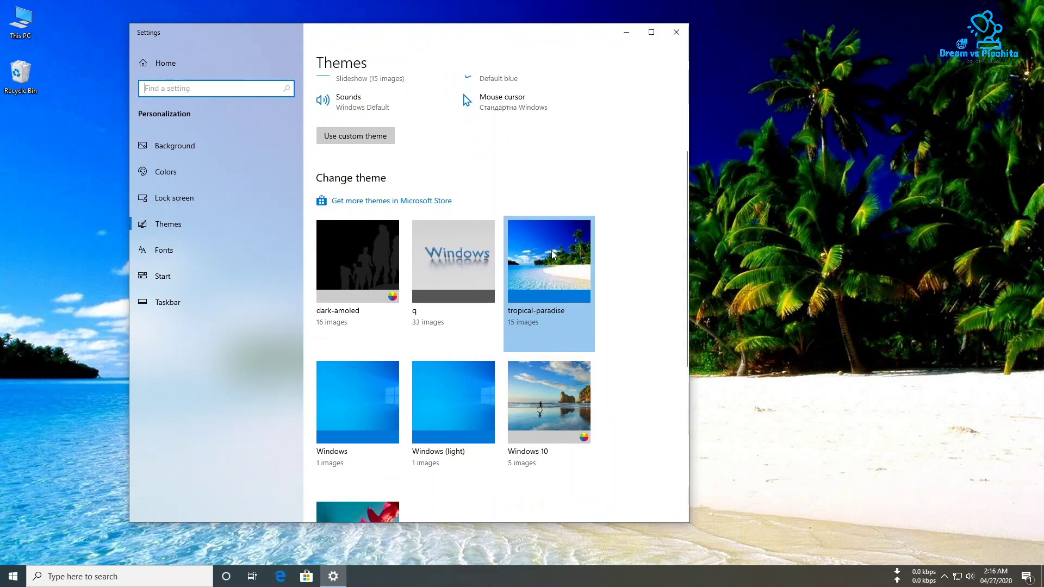
pyautogui.moveTo(555, 39); pyautogui.dragTo(439, 168)
pyautogui.rightClick(737, 146)
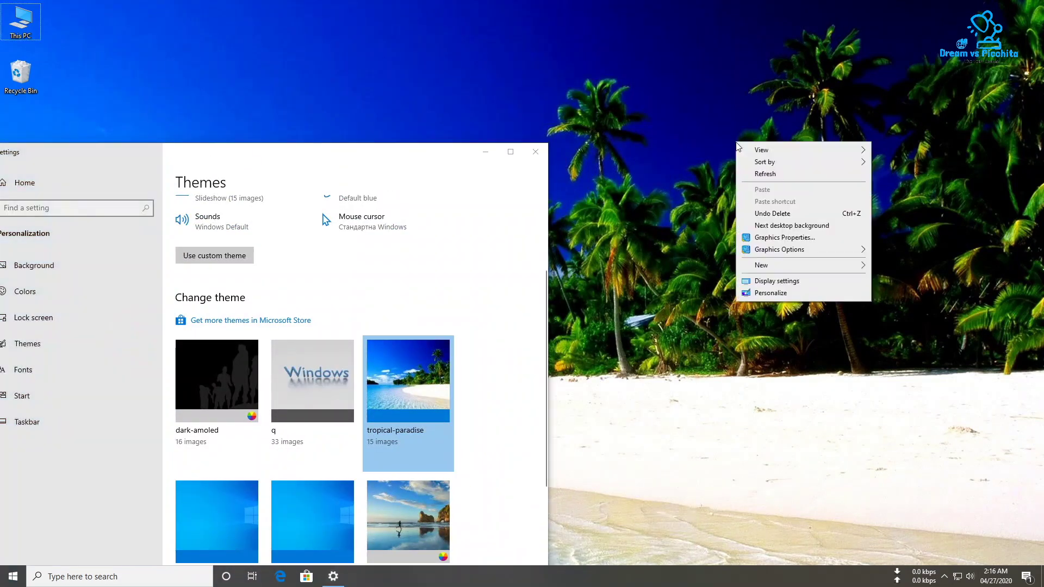
pyautogui.click(773, 223)
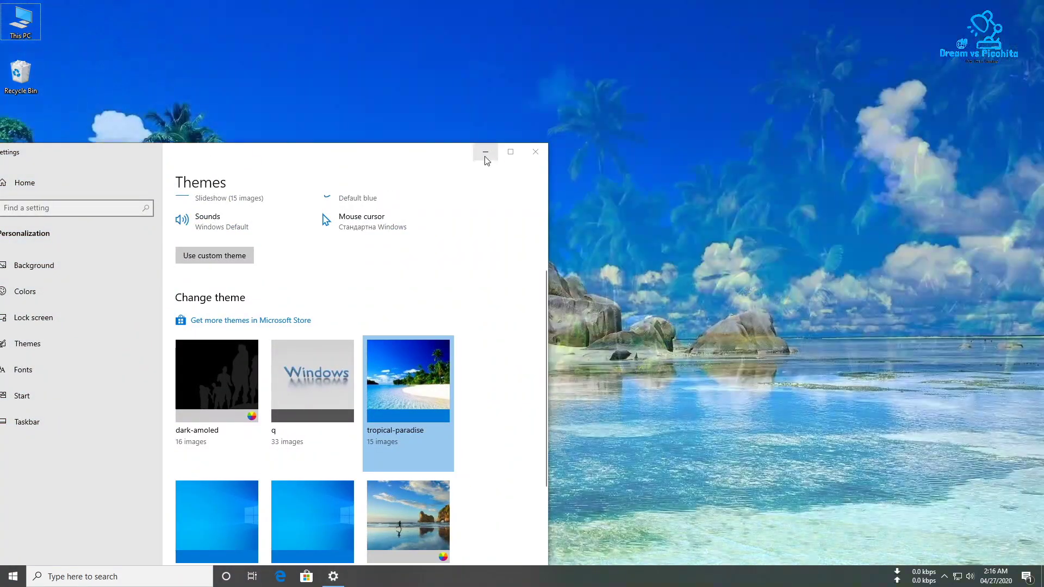
# Minimize the Settings window to reveal the full desktop and switch to the theme's next desktop background
pyautogui.click(485, 152)
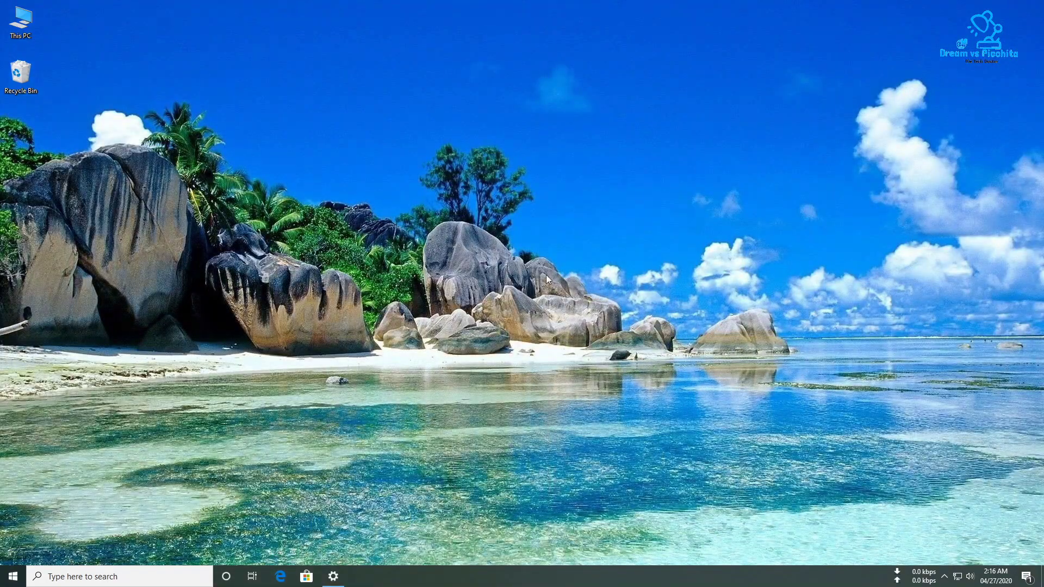
pyautogui.rightClick(498, 94)
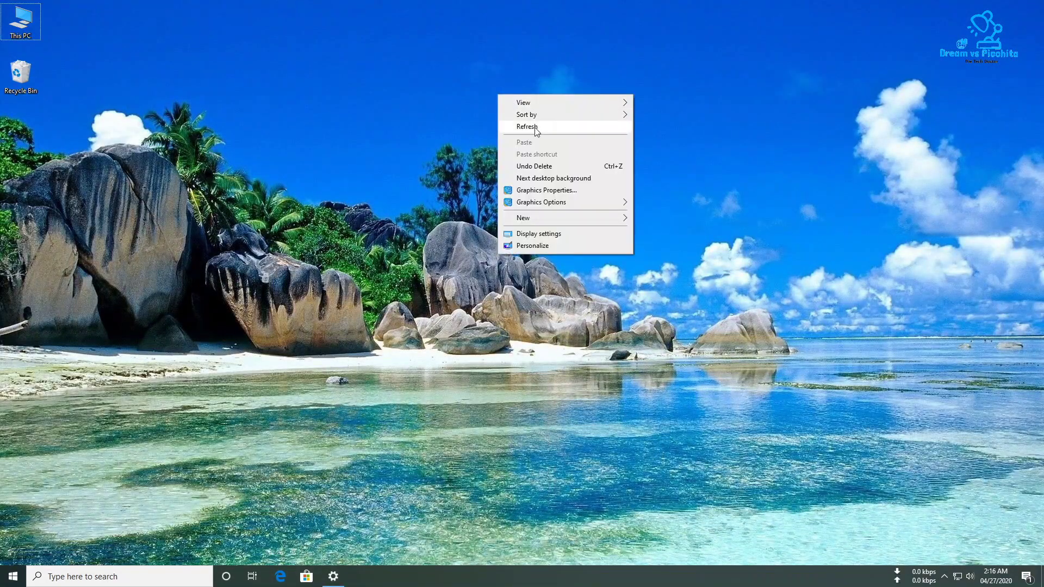
pyautogui.moveTo(546, 201)
pyautogui.click(551, 178)
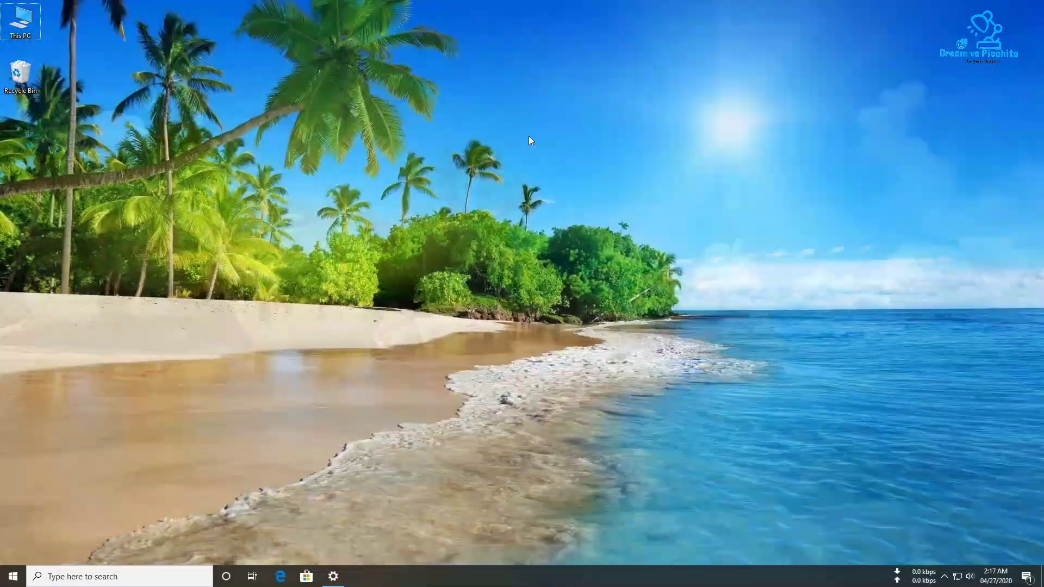
# Advance the desktop background repeatedly to view more of the tropical-paradise theme's images one after another
pyautogui.rightClick(529, 136)
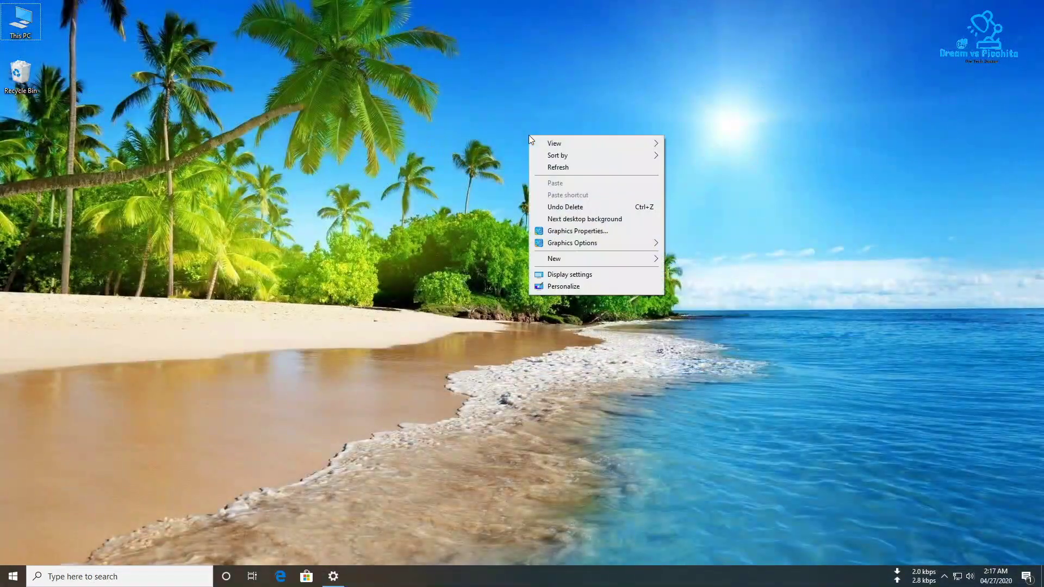
pyautogui.click(563, 220)
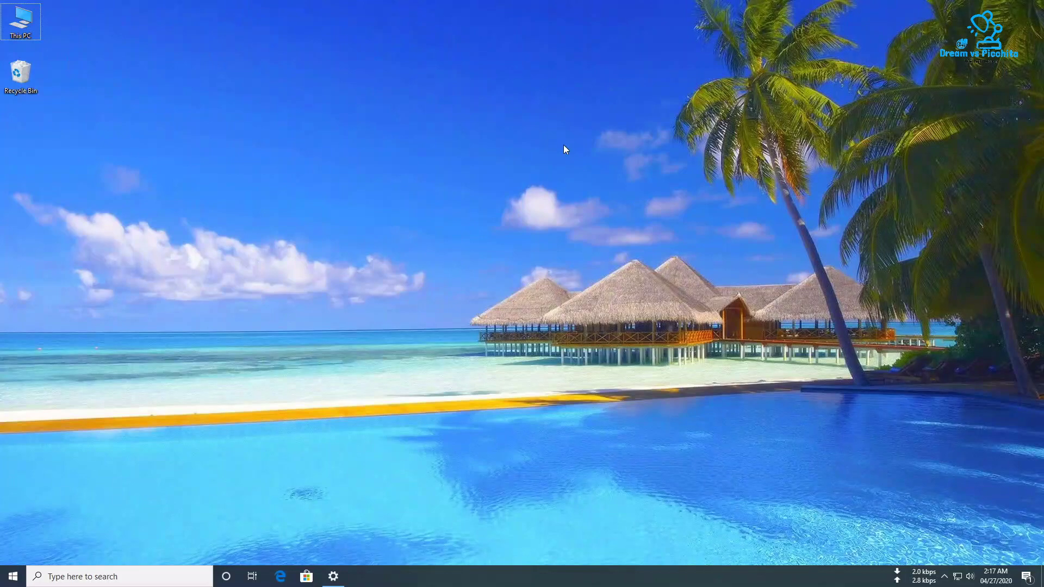
pyautogui.rightClick(564, 144)
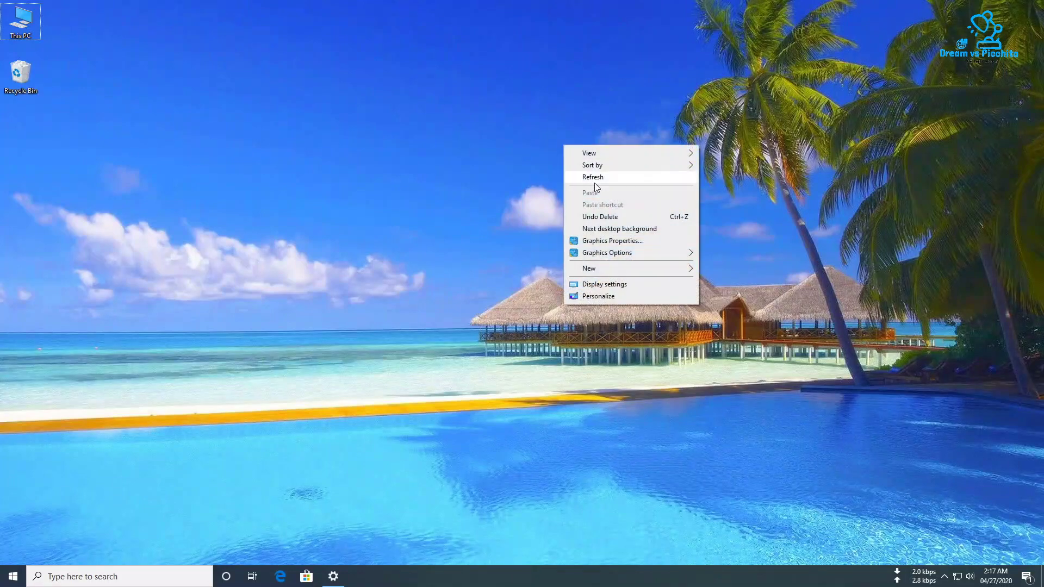
pyautogui.click(615, 227)
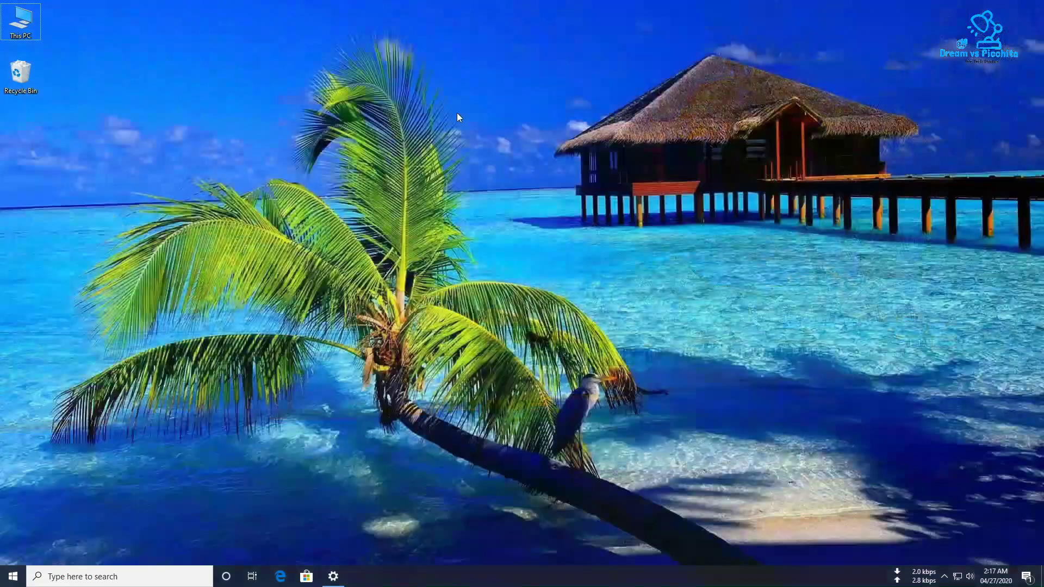
pyautogui.rightClick(459, 113)
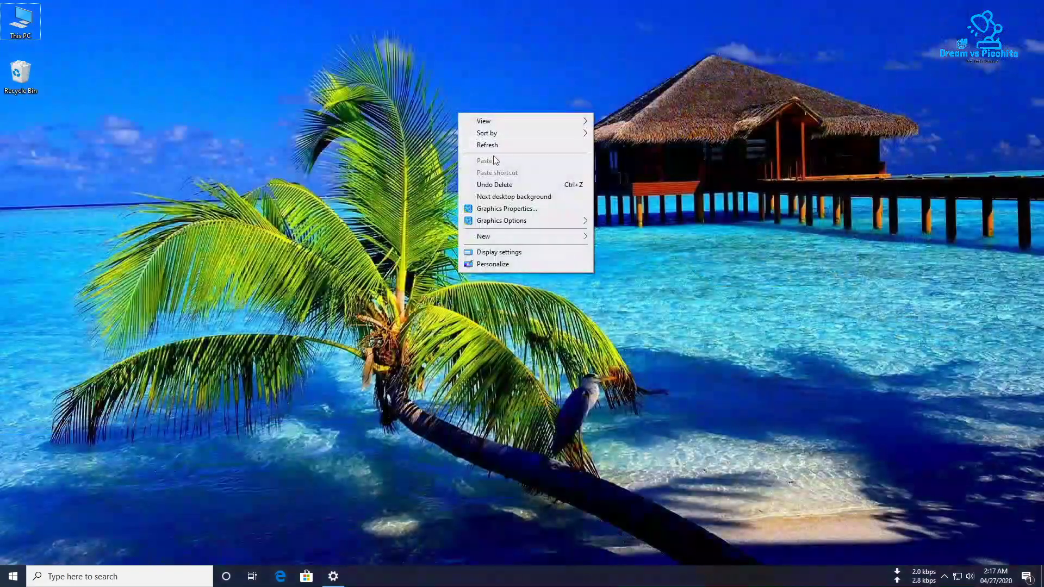
pyautogui.click(504, 202)
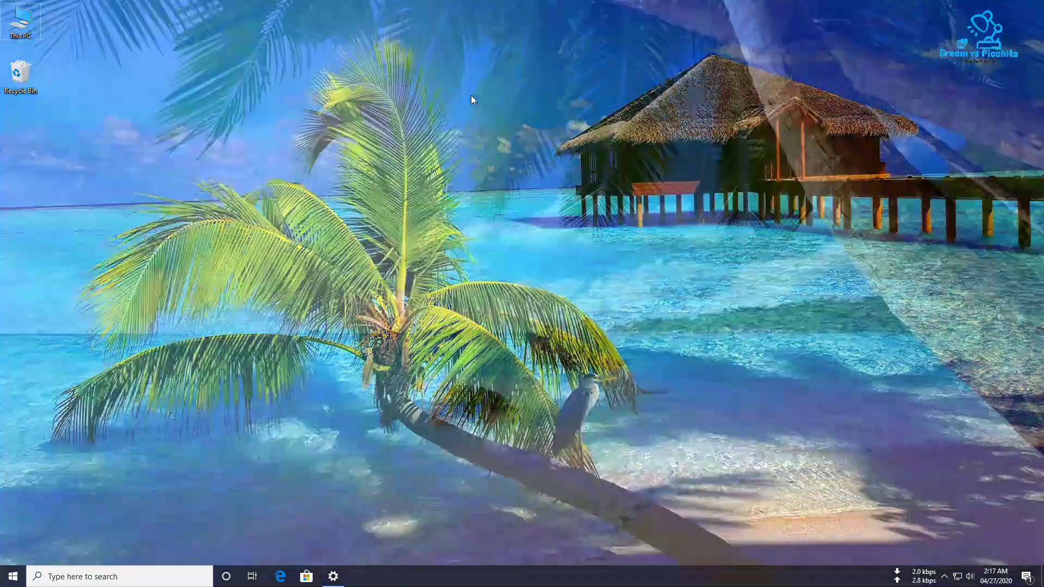
pyautogui.rightClick(471, 96)
pyautogui.click(507, 180)
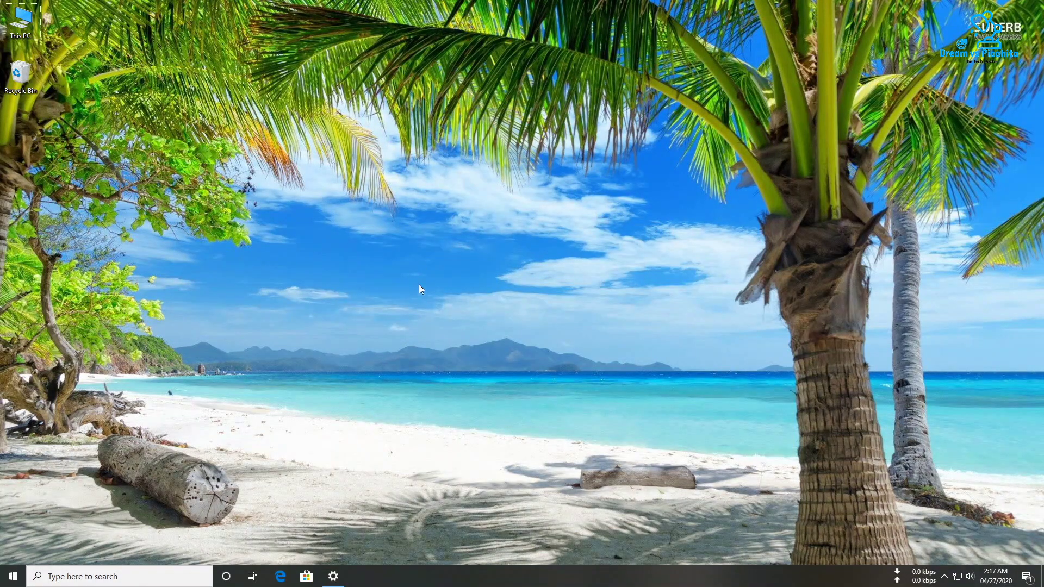
pyautogui.rightClick(436, 180)
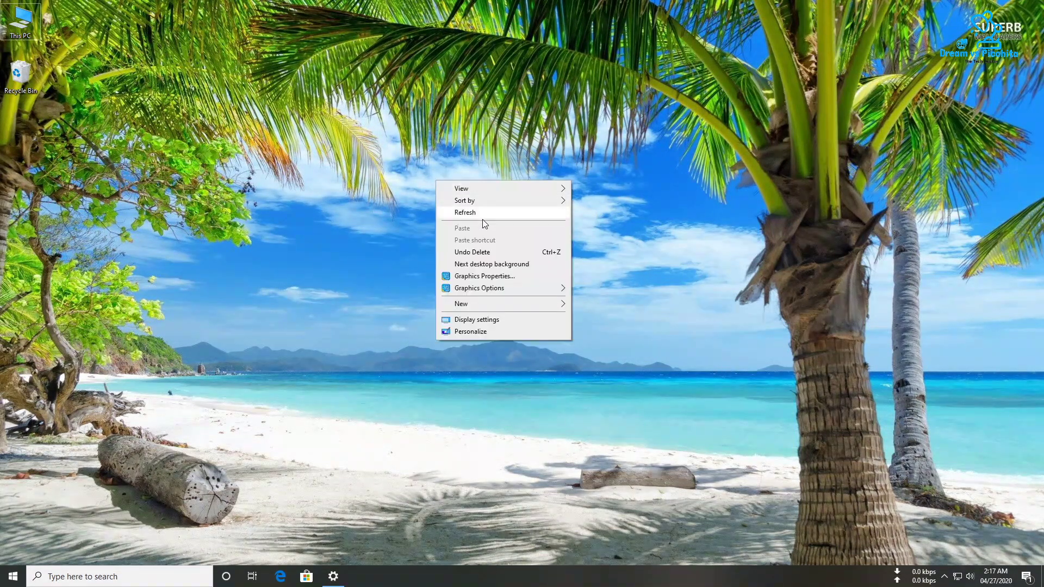
pyautogui.click(486, 264)
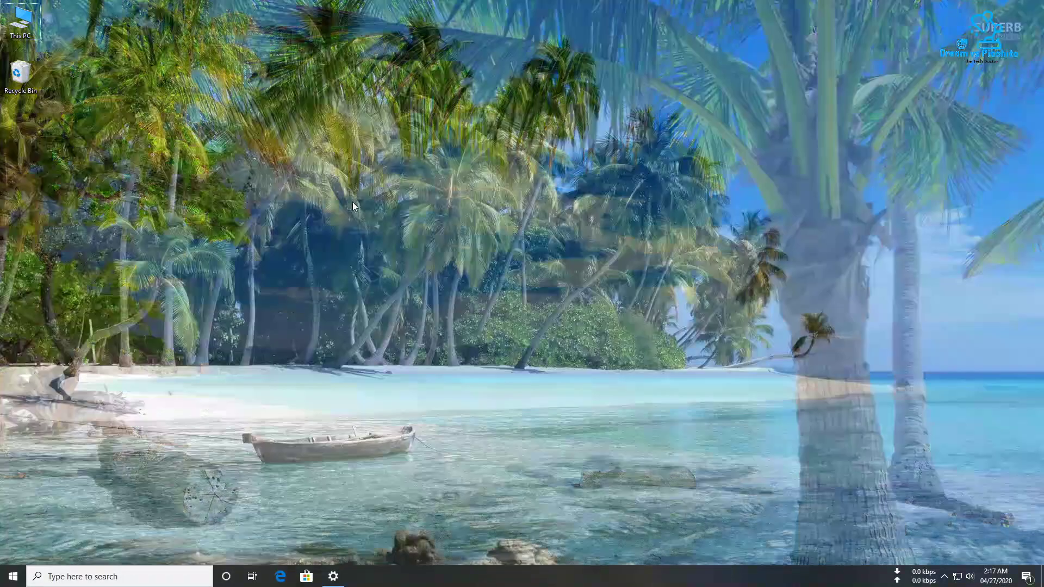
pyautogui.rightClick(314, 186)
pyautogui.click(379, 270)
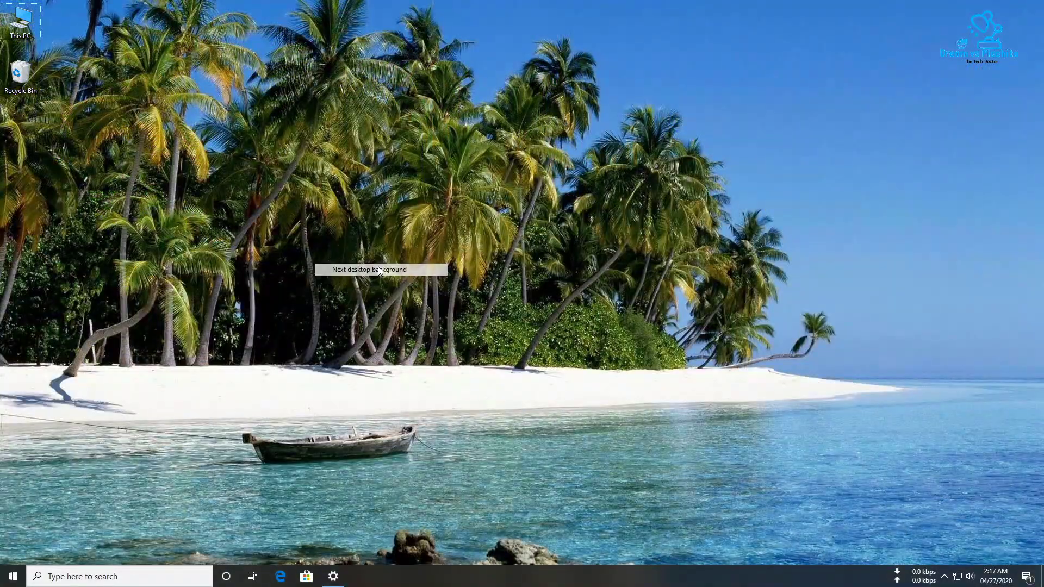
pyautogui.rightClick(379, 167)
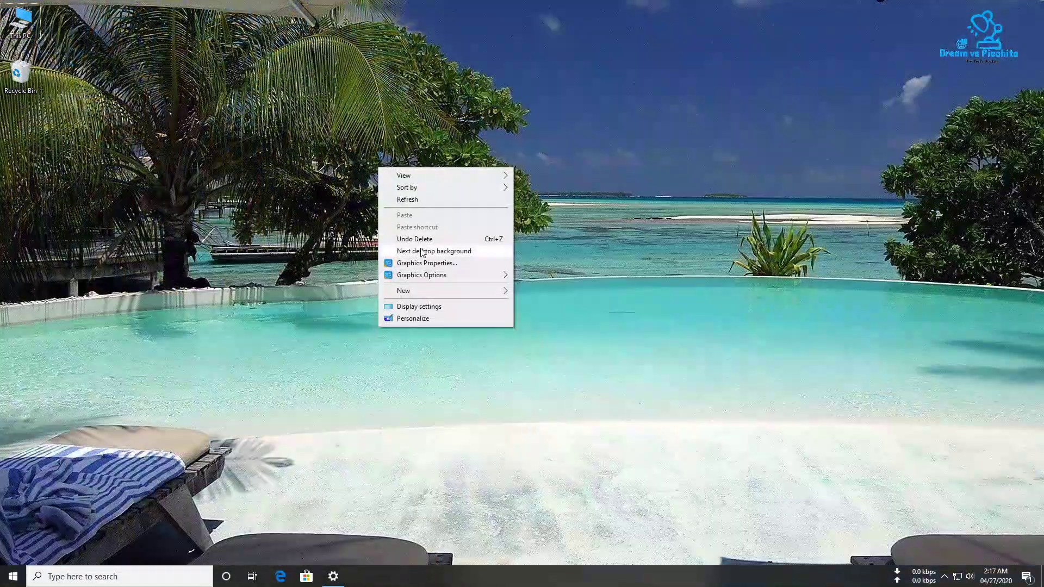
pyautogui.click(422, 251)
pyautogui.rightClick(444, 168)
pyautogui.click(480, 252)
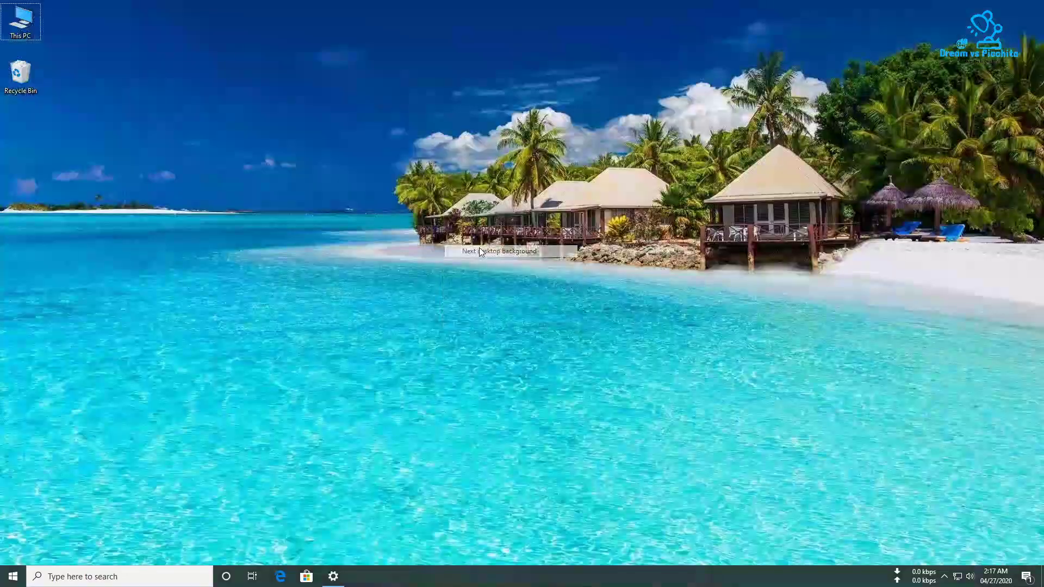
pyautogui.rightClick(462, 175)
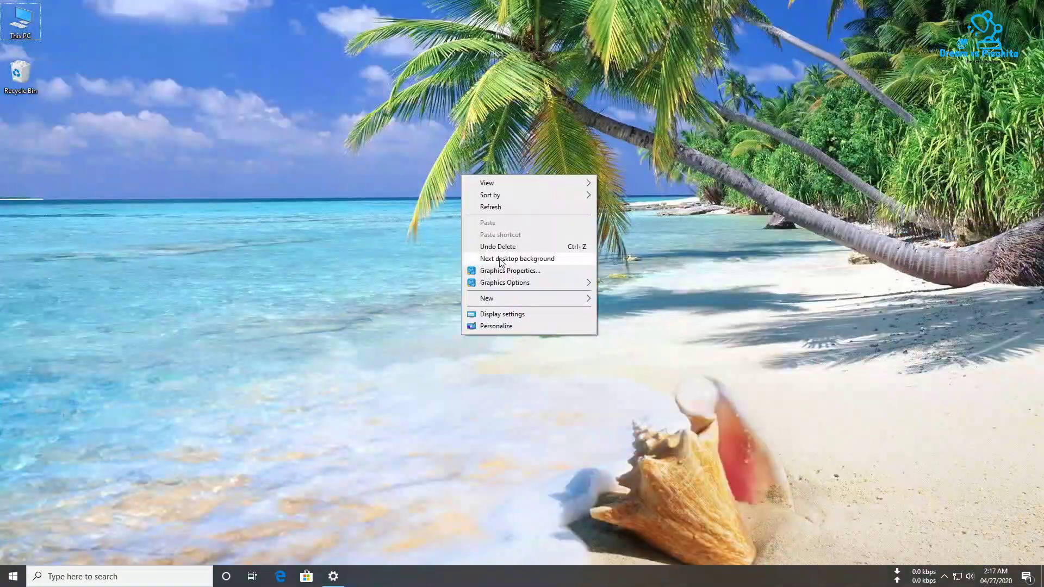